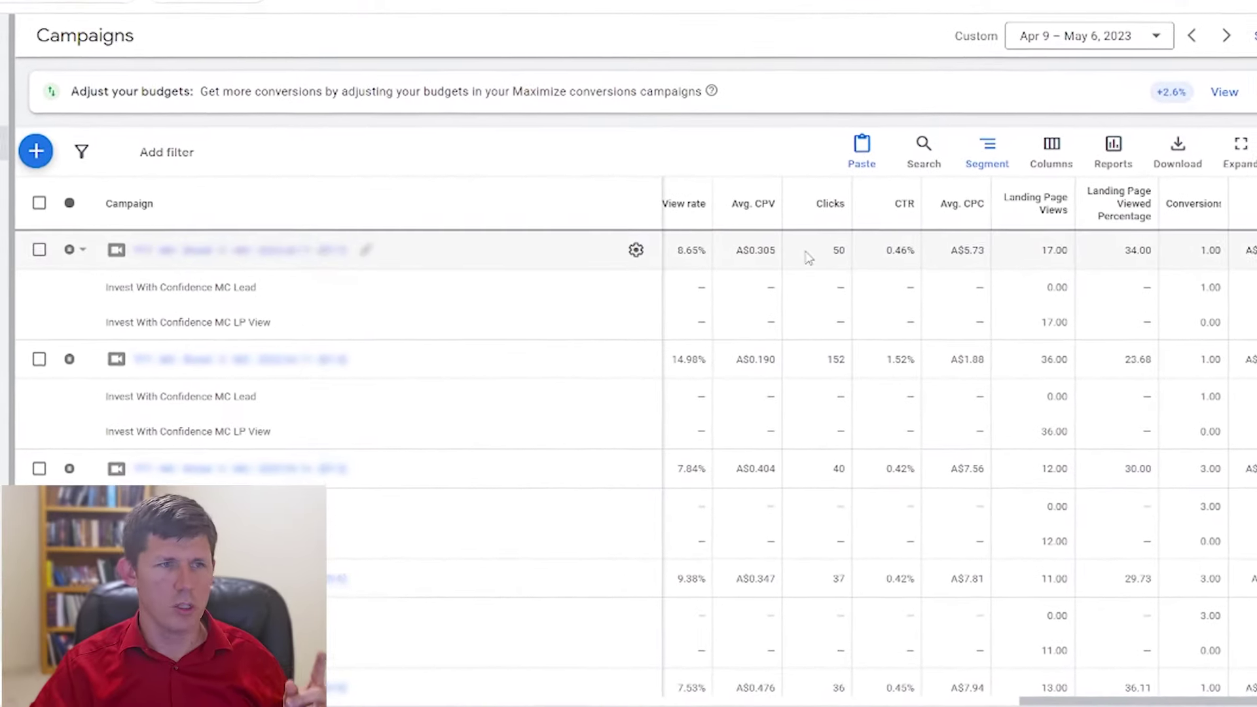
# Highlight clicks and landing page views for four campaigns: 50/17, 152/36, 40/12, 37/11.
pyautogui.moveTo(835, 246); pyautogui.dragTo(860, 255)
pyautogui.moveTo(1041, 316); pyautogui.dragTo(1079, 320)
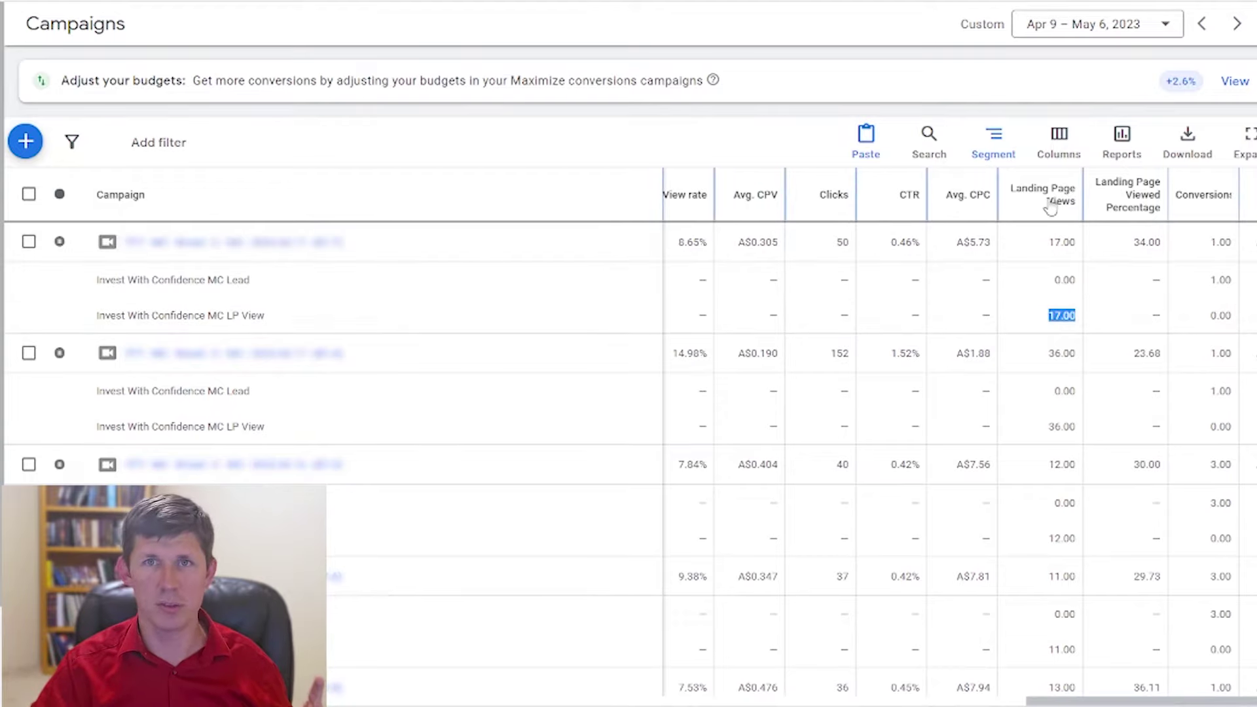
pyautogui.moveTo(824, 355); pyautogui.dragTo(853, 385)
pyautogui.moveTo(1046, 426); pyautogui.dragTo(1073, 430)
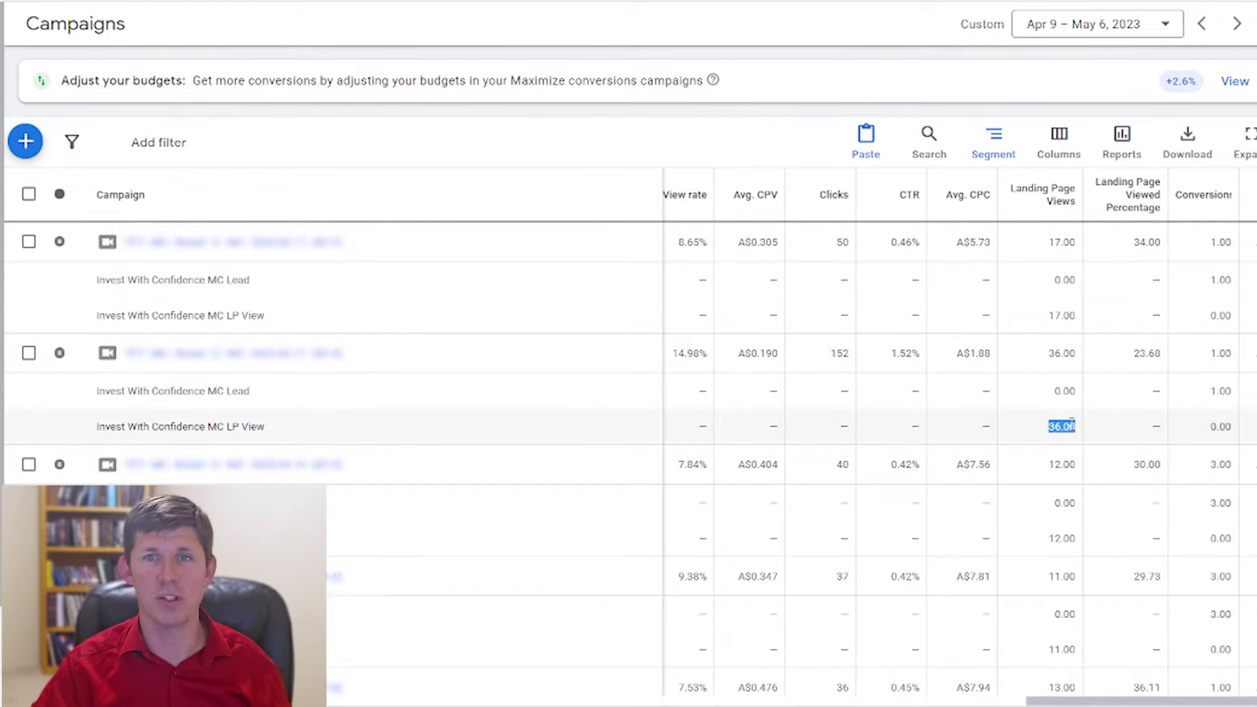
pyautogui.moveTo(835, 463); pyautogui.dragTo(862, 472)
pyautogui.moveTo(1043, 541); pyautogui.dragTo(1088, 545)
pyautogui.moveTo(831, 576); pyautogui.dragTo(854, 579)
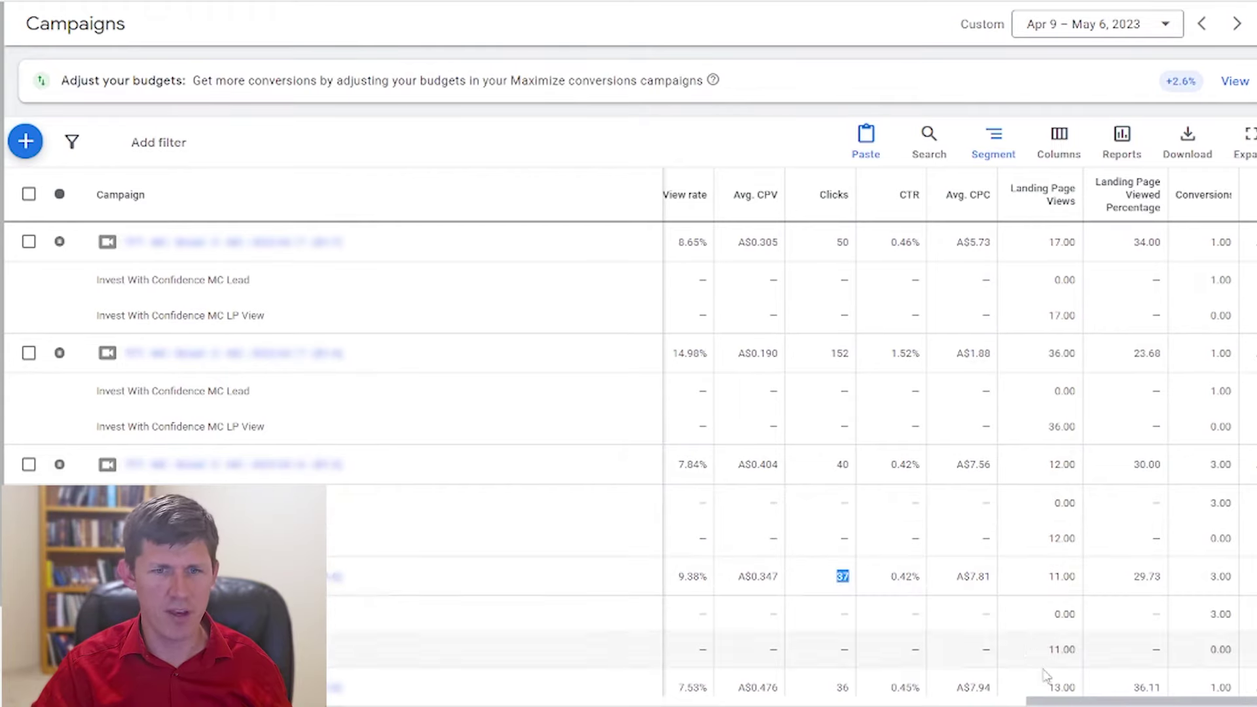
pyautogui.moveTo(1046, 649); pyautogui.dragTo(1077, 653)
# Scroll further down the campaign table and highlight more click and landing page view figures.
pyautogui.scroll(-1, 1077, 654)
pyautogui.moveTo(836, 598); pyautogui.dragTo(851, 599)
pyautogui.scroll(-1, 1030, 650)
pyautogui.moveTo(1046, 583); pyautogui.dragTo(1077, 586)
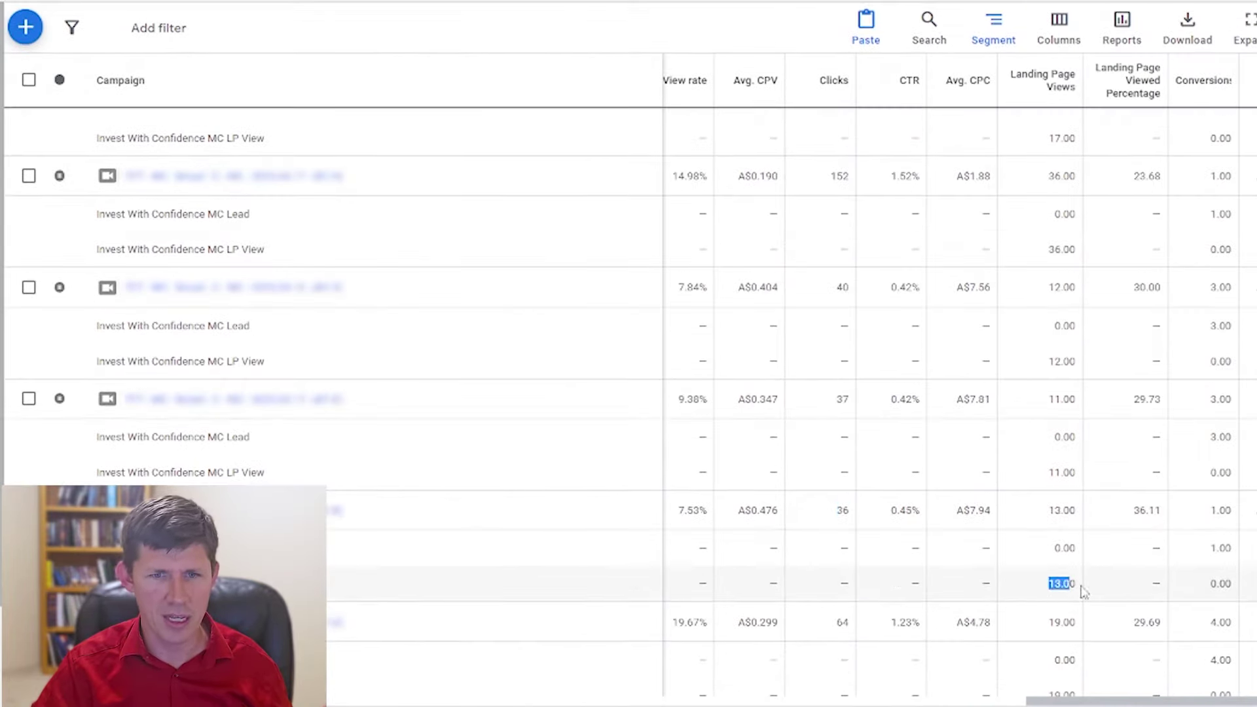
pyautogui.scroll(2, 1113, 563)
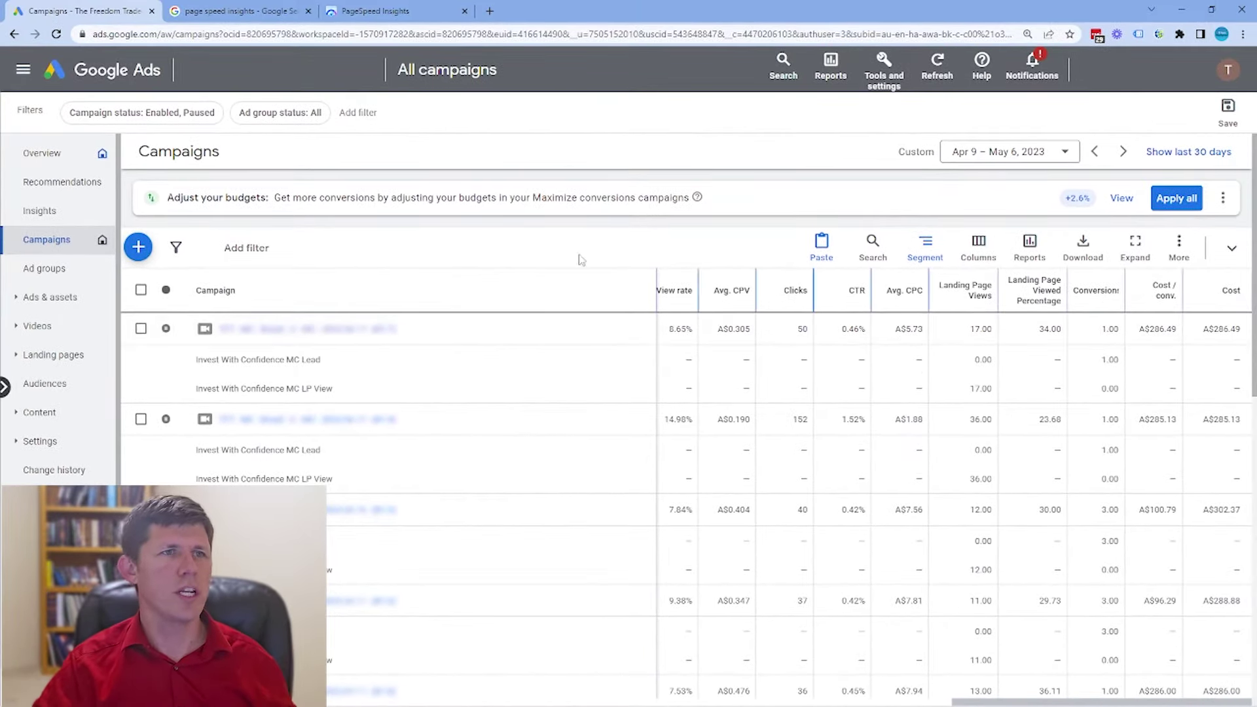
# Open the PageSpeed Insights site from the 'page speed insights' Google search results.
pyautogui.click(275, 15)
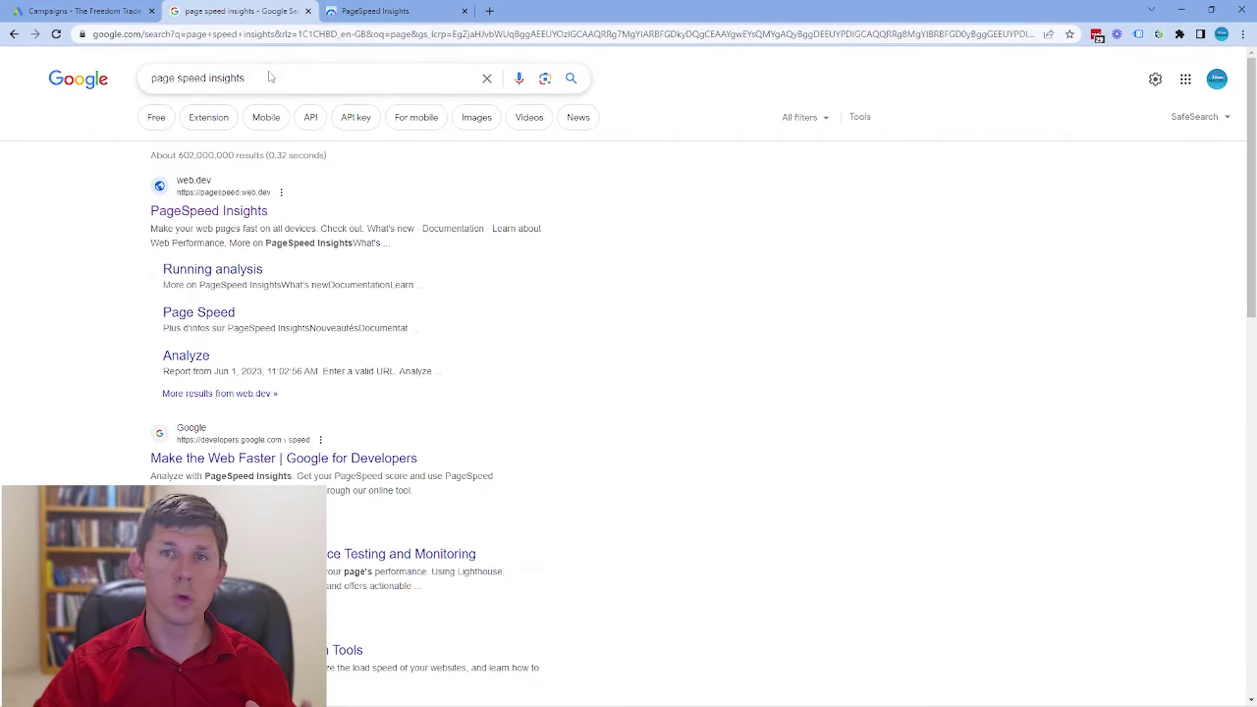
pyautogui.moveTo(275, 80); pyautogui.dragTo(114, 91)
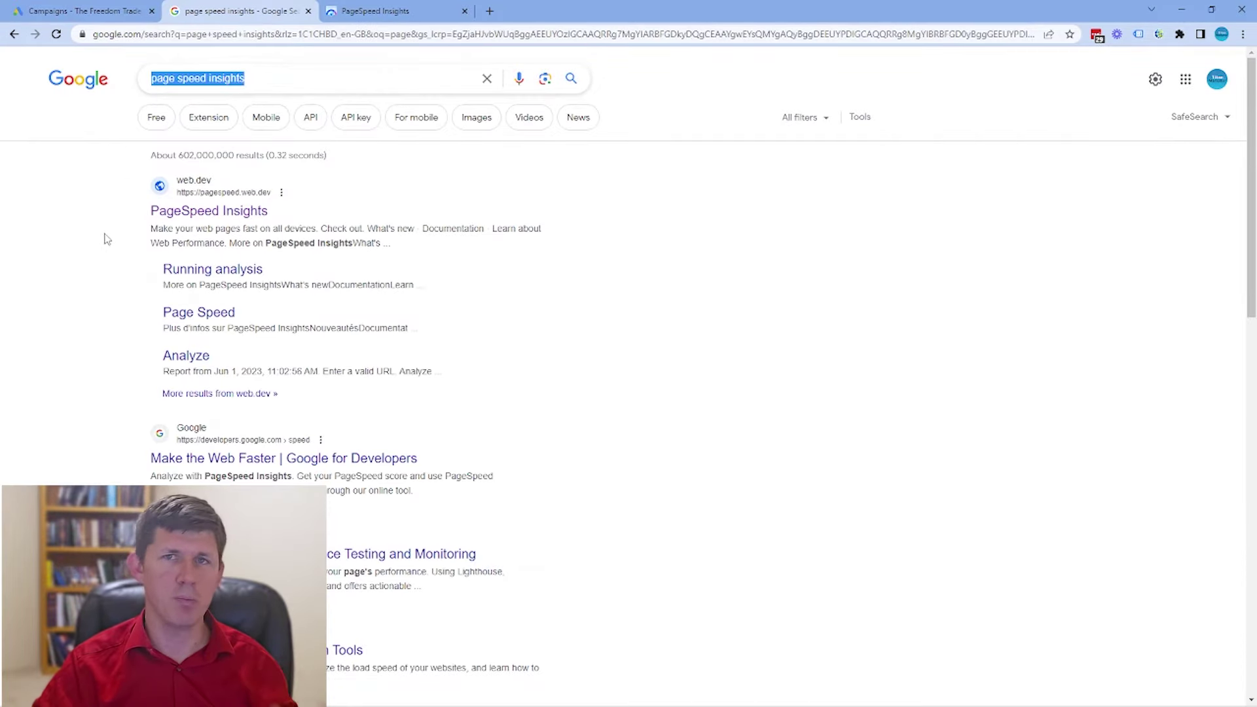
pyautogui.click(238, 218)
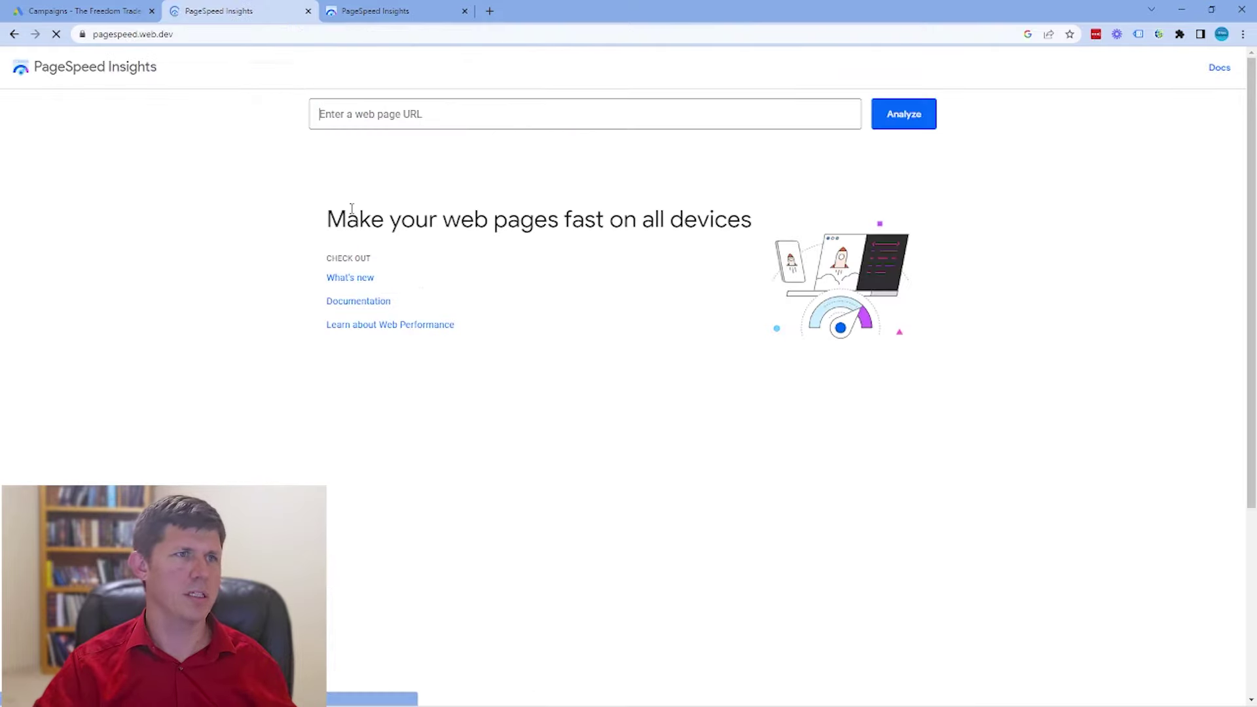
# Show the finished mobile report for titanmarketer.com/services/funnel/home/ with Performance 33.
pyautogui.click(393, 125)
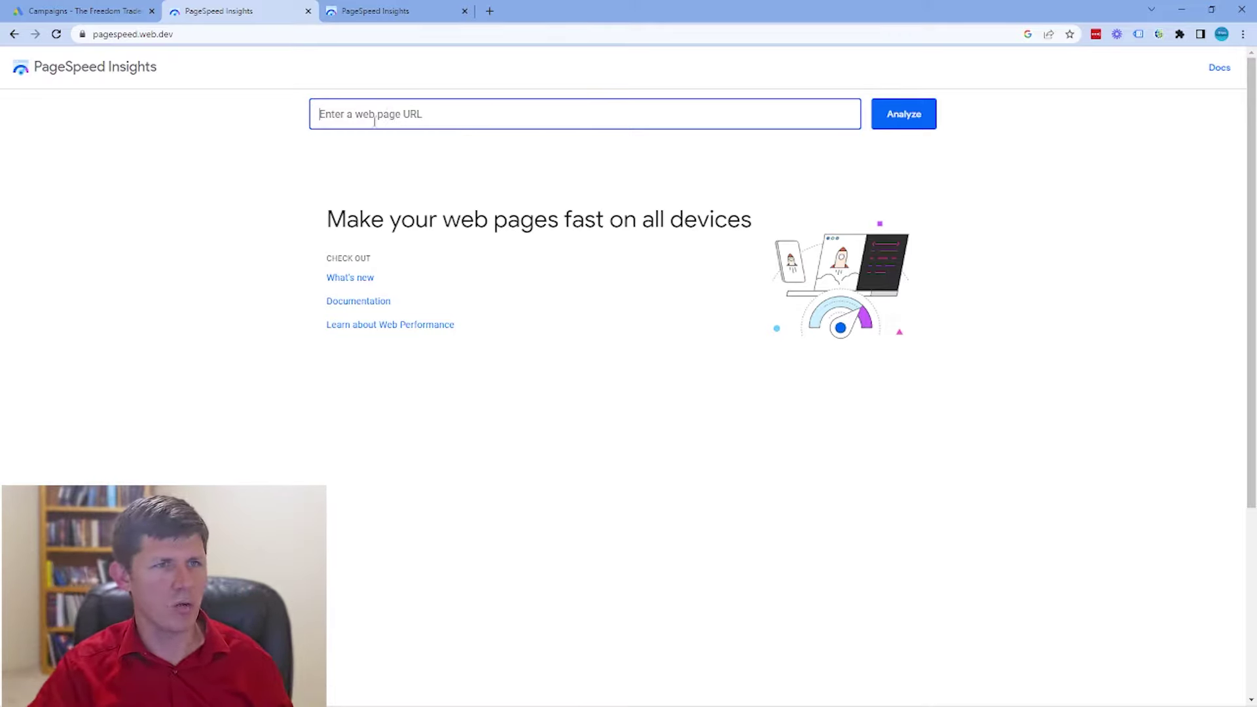
pyautogui.hotkey('ctrl', 'v')
pyautogui.hotkey('ctrl', 'z')
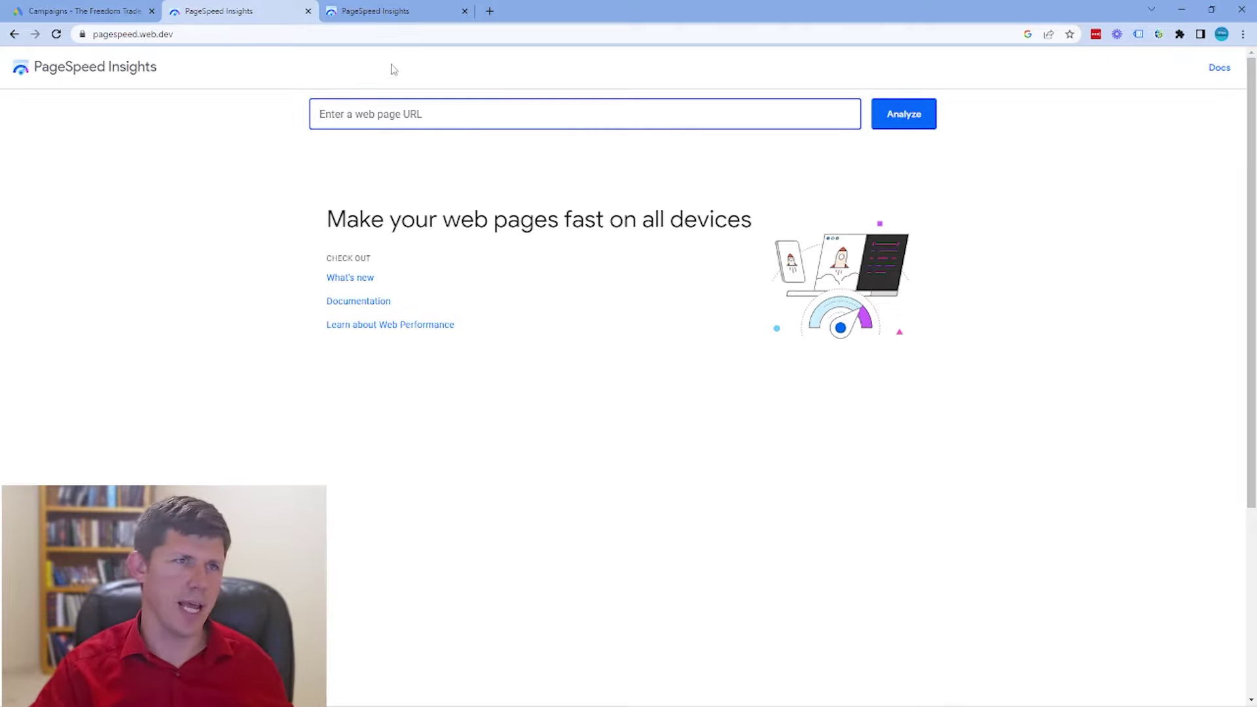
pyautogui.click(391, 11)
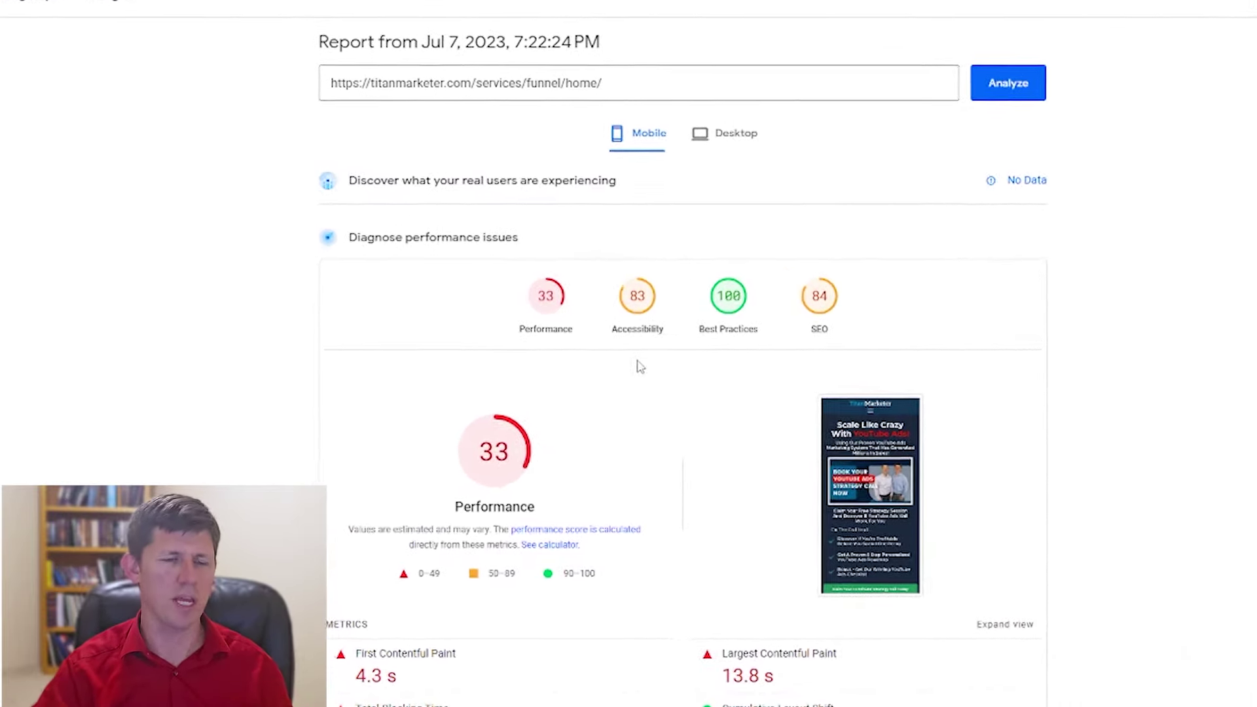
pyautogui.scroll(-2, 592, 343)
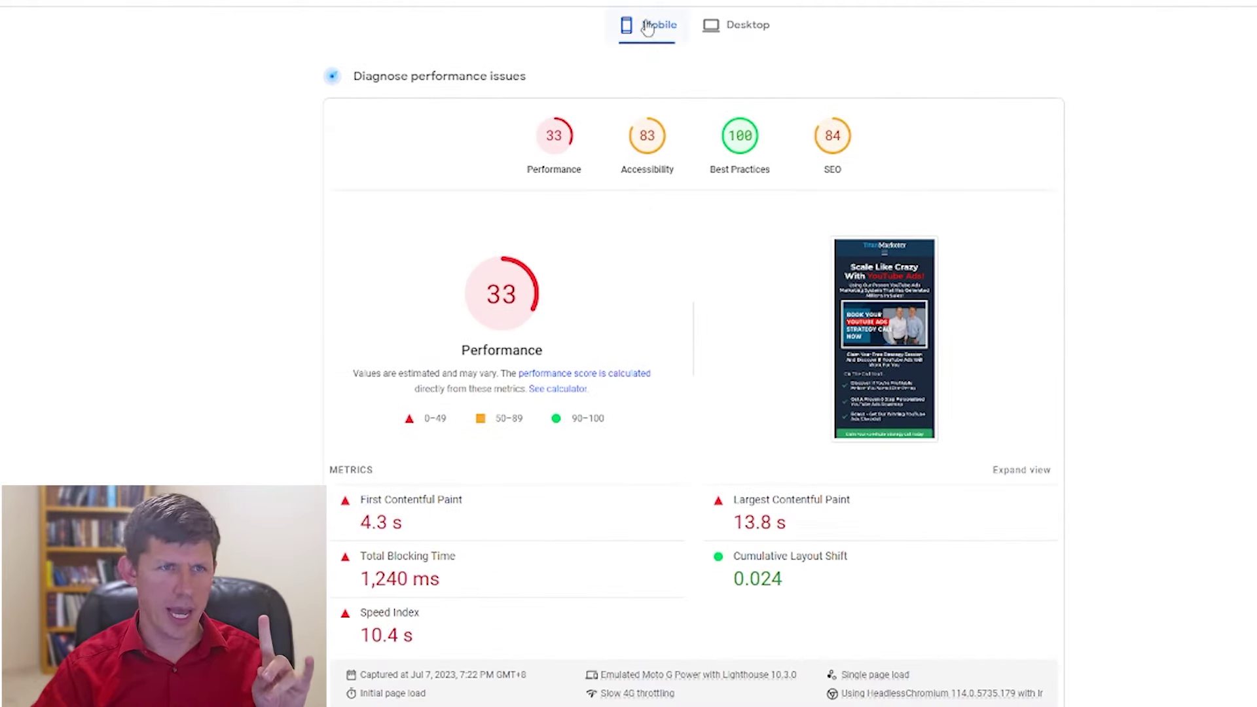
pyautogui.click(737, 25)
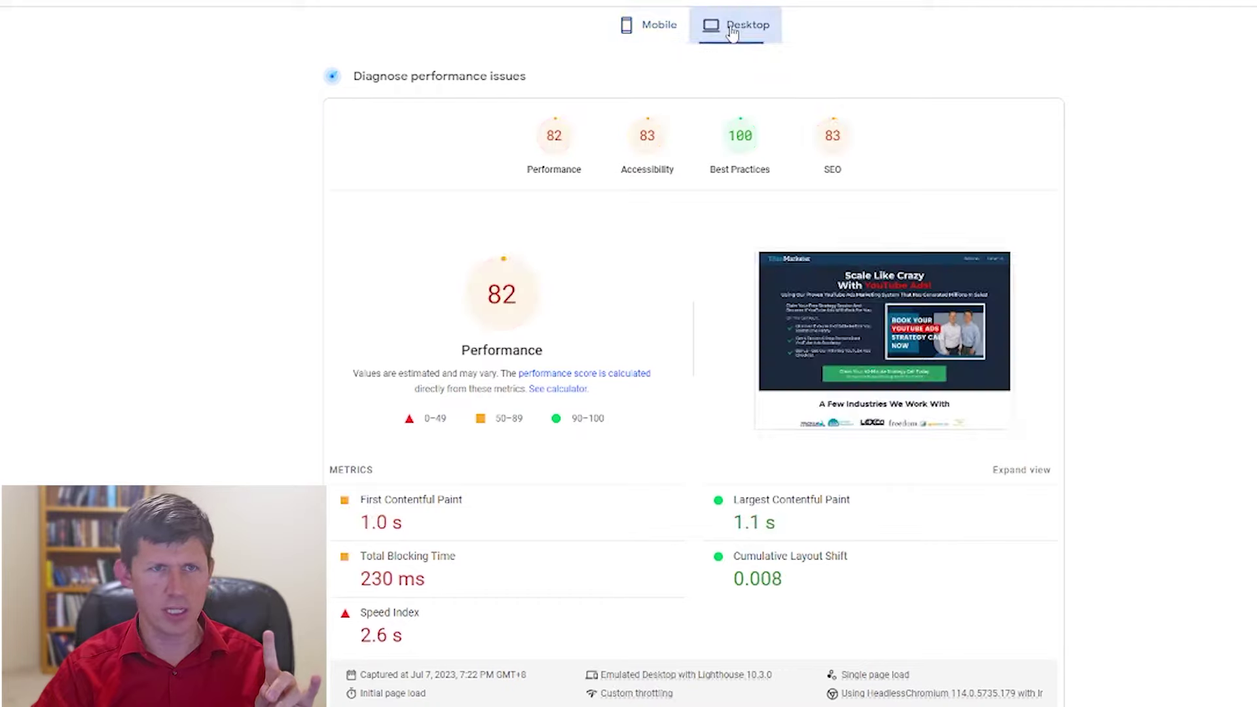
pyautogui.click(658, 28)
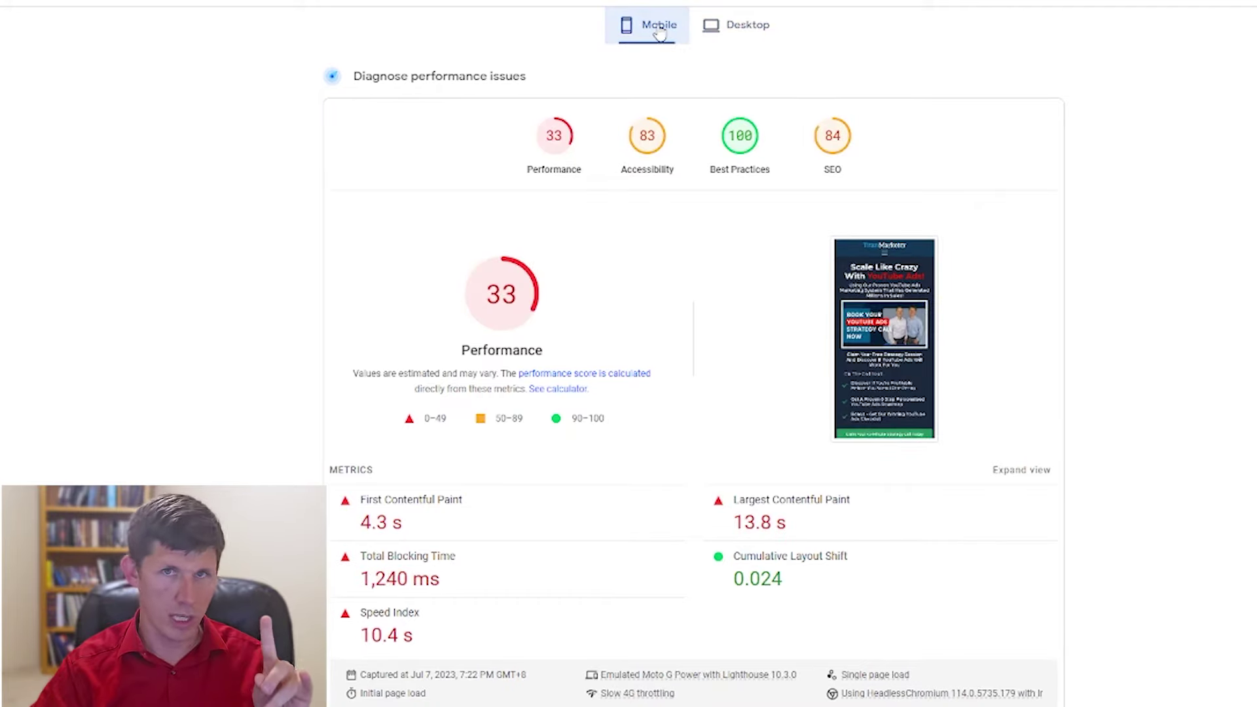
pyautogui.scroll(-2, 440, 129)
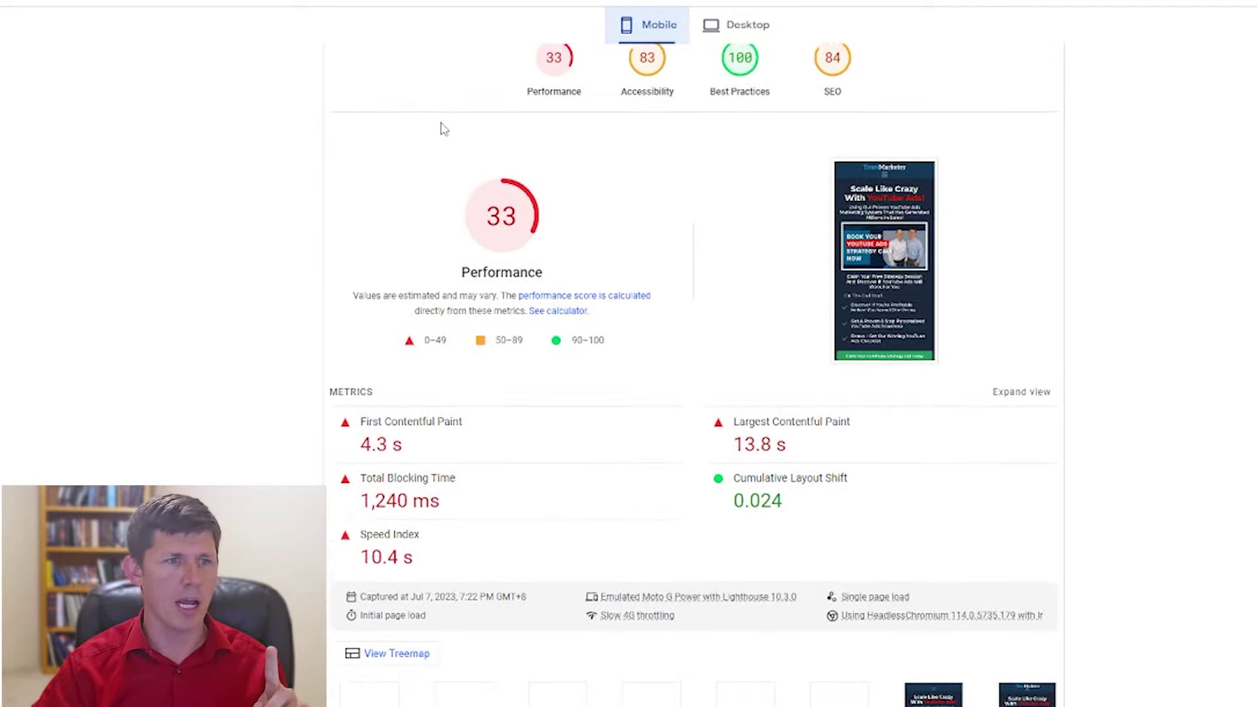
pyautogui.moveTo(361, 371); pyautogui.dragTo(406, 371)
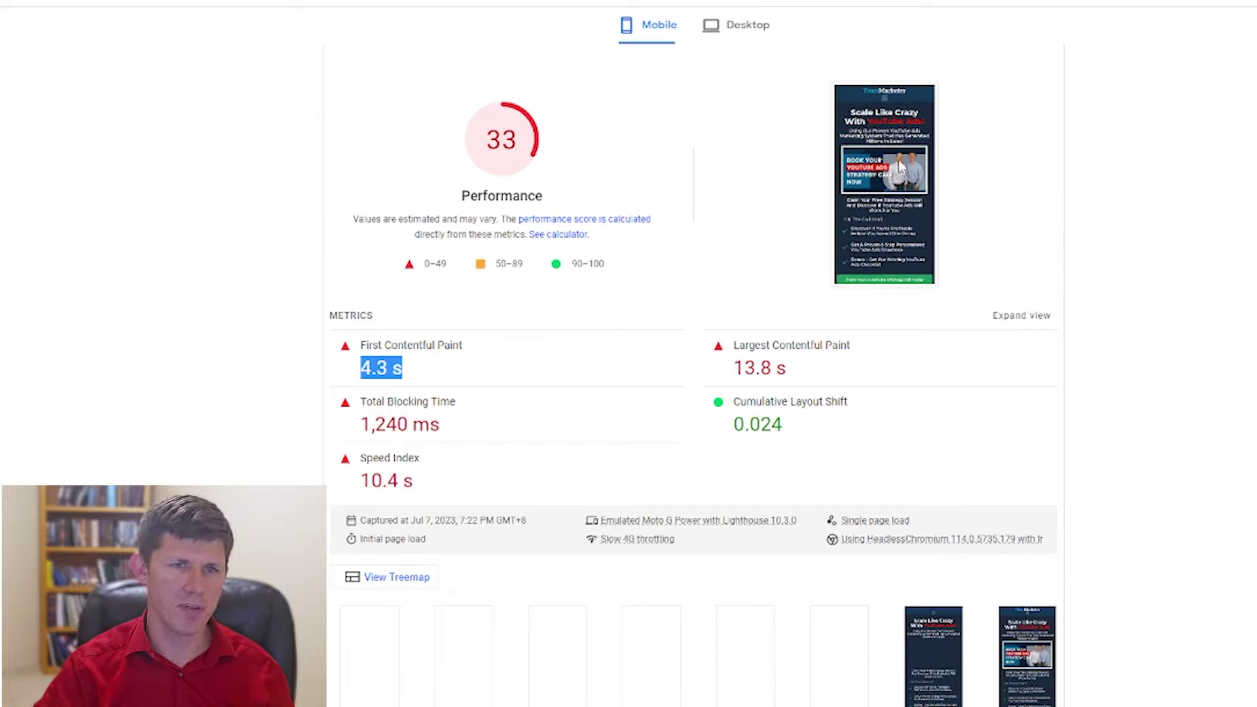
pyautogui.click(442, 371)
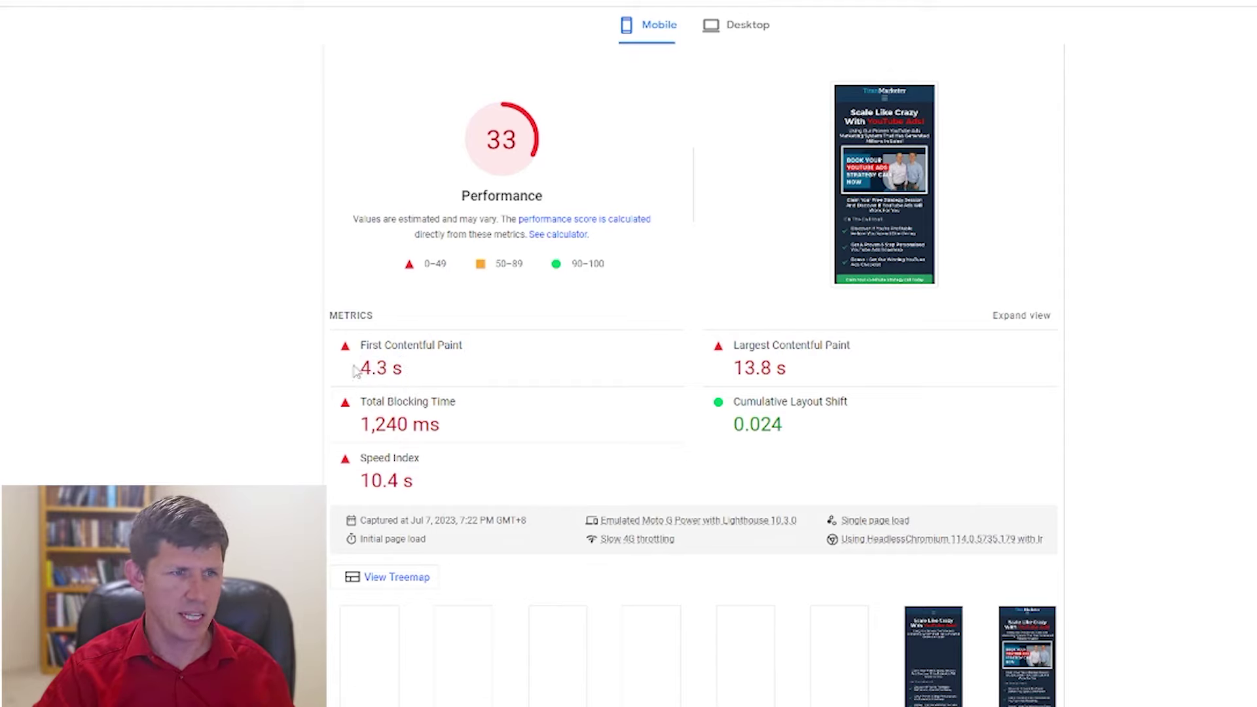
pyautogui.moveTo(356, 369); pyautogui.dragTo(406, 378)
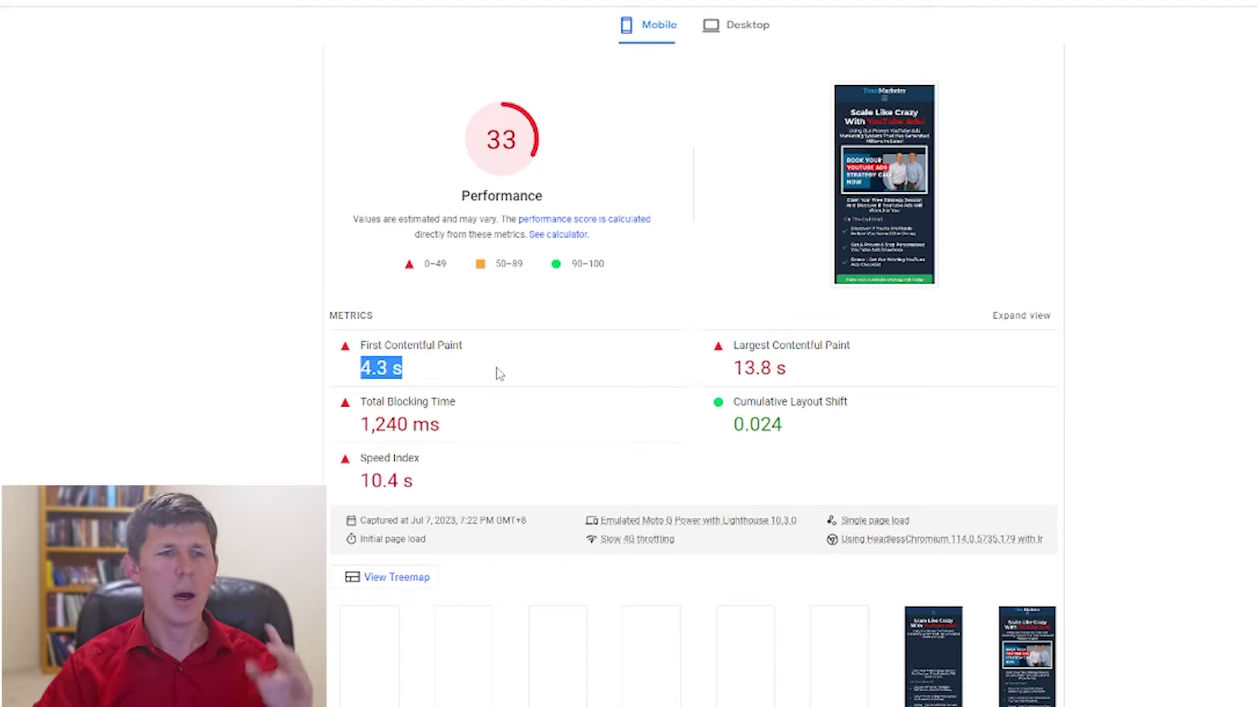
pyautogui.moveTo(442, 378); pyautogui.dragTo(364, 389)
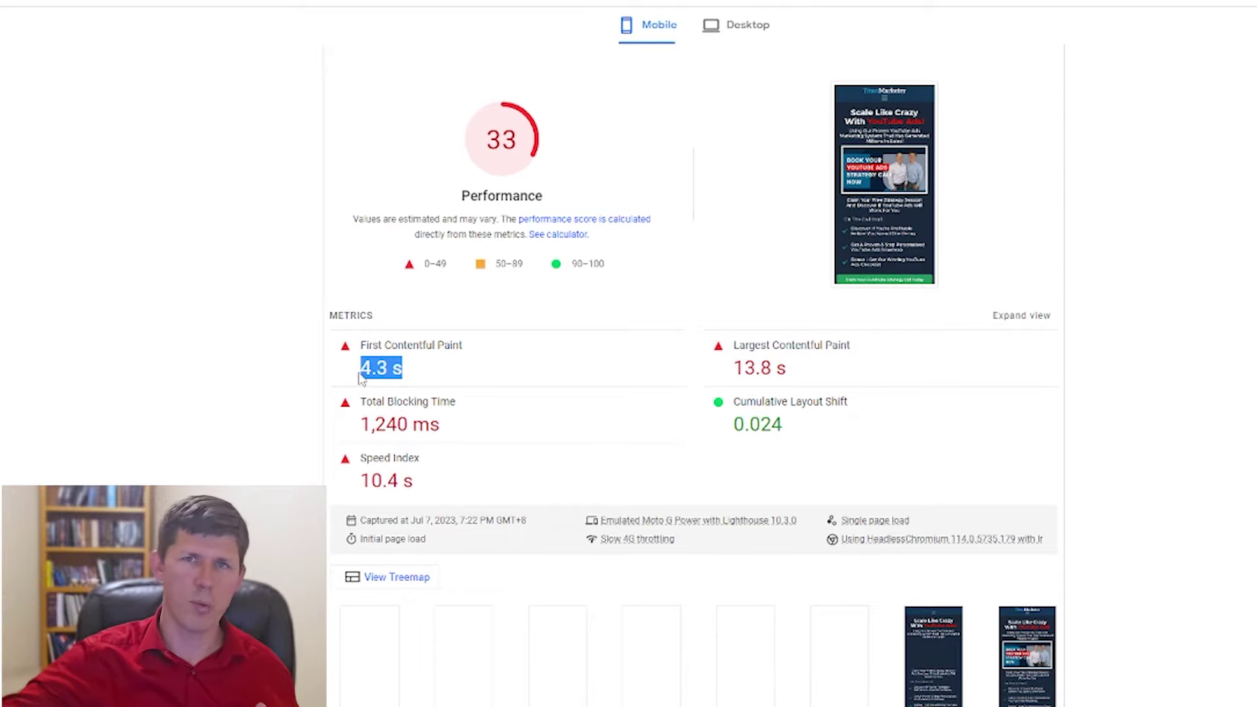
pyautogui.scroll(2, 362, 377)
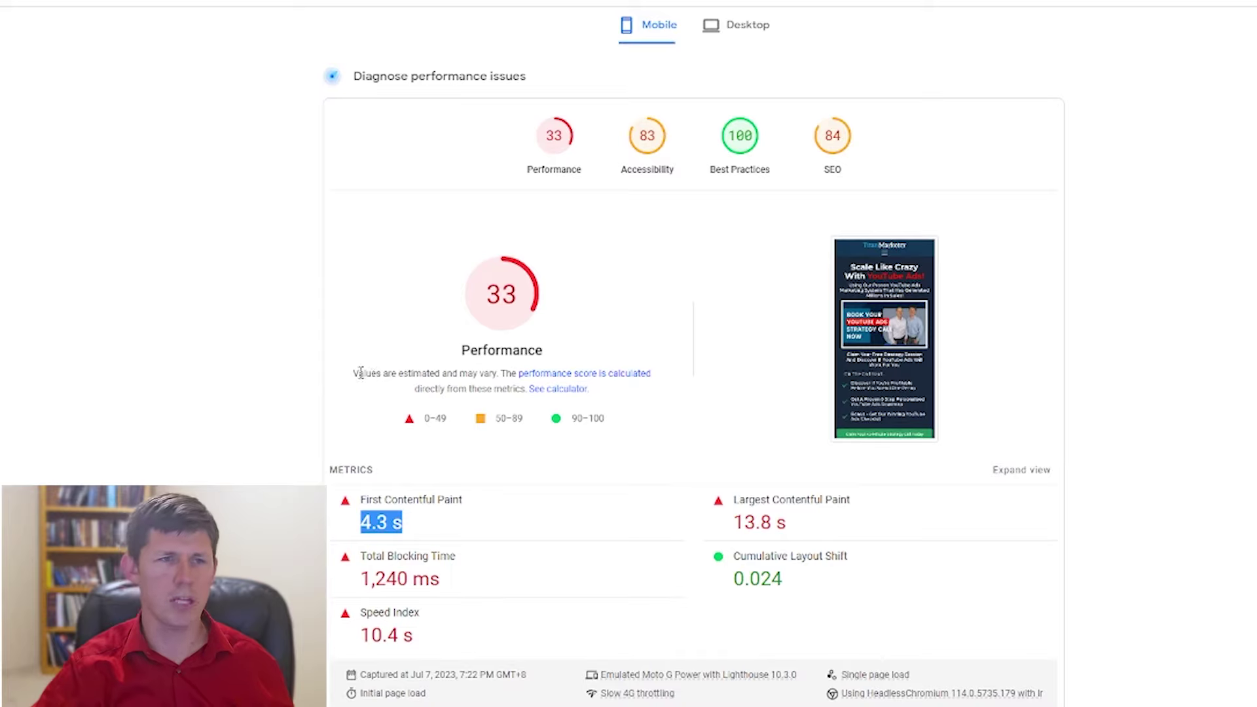
pyautogui.scroll(2, 344, 359)
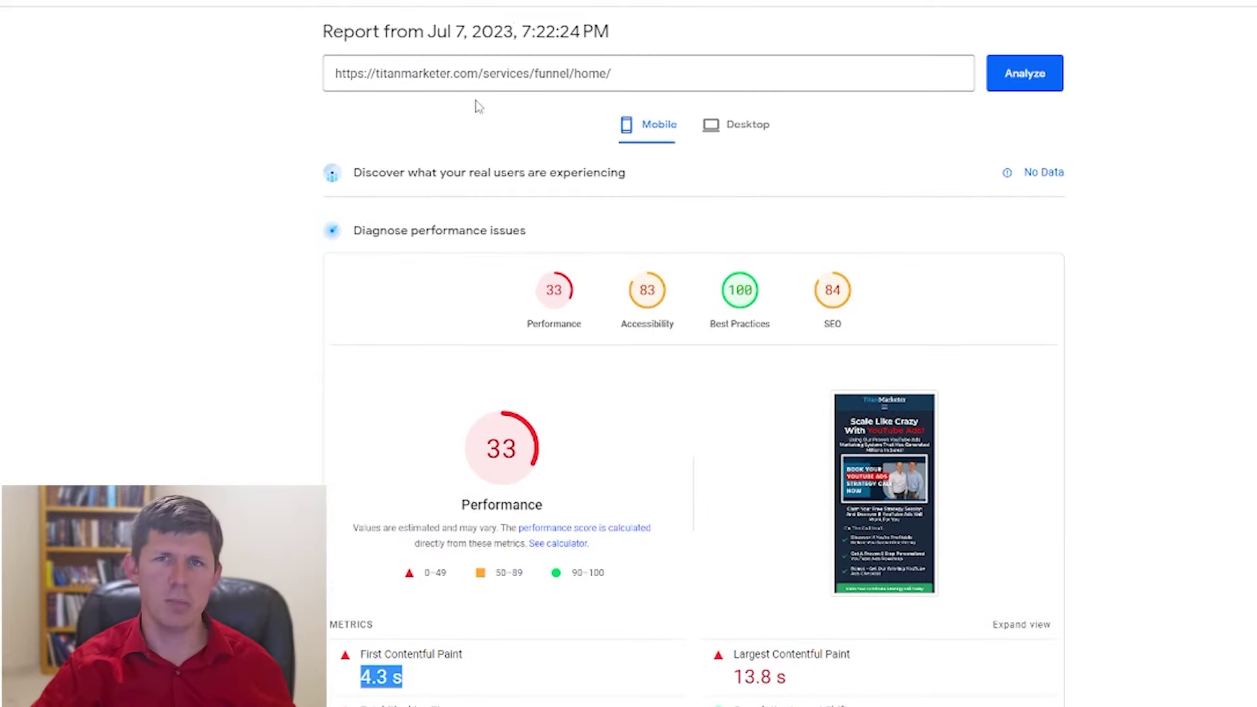
pyautogui.scroll(-3, 466, 121)
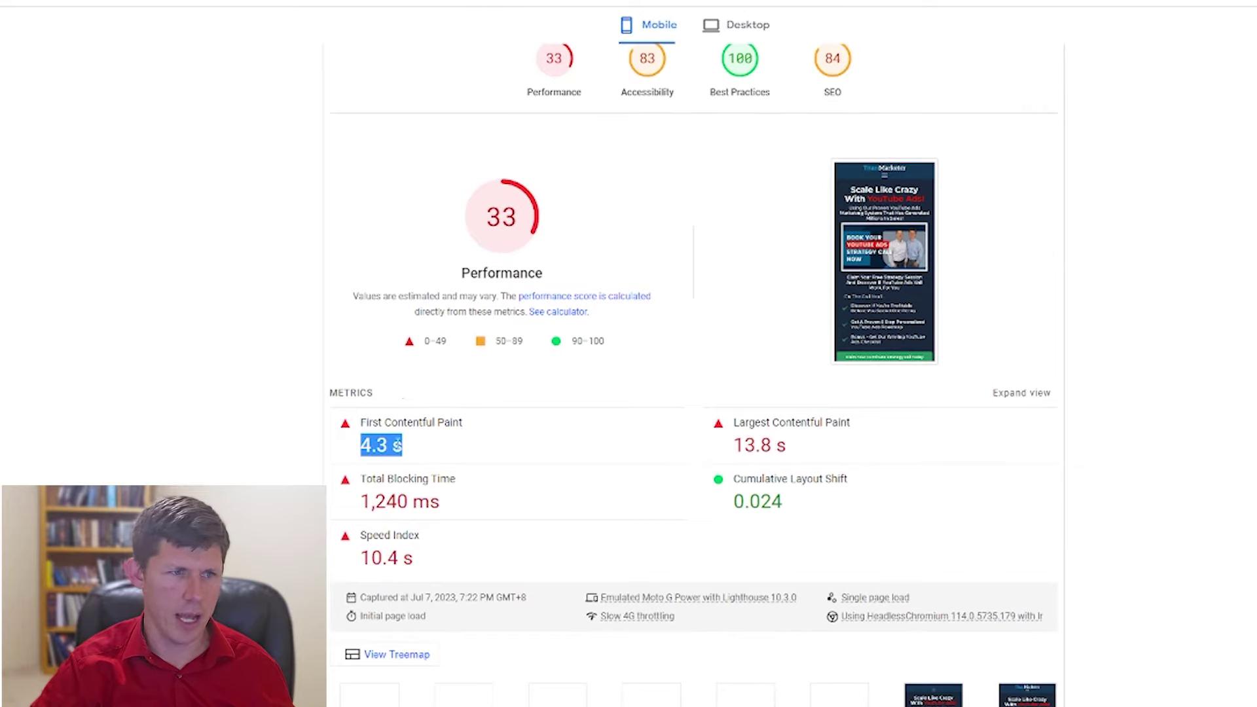